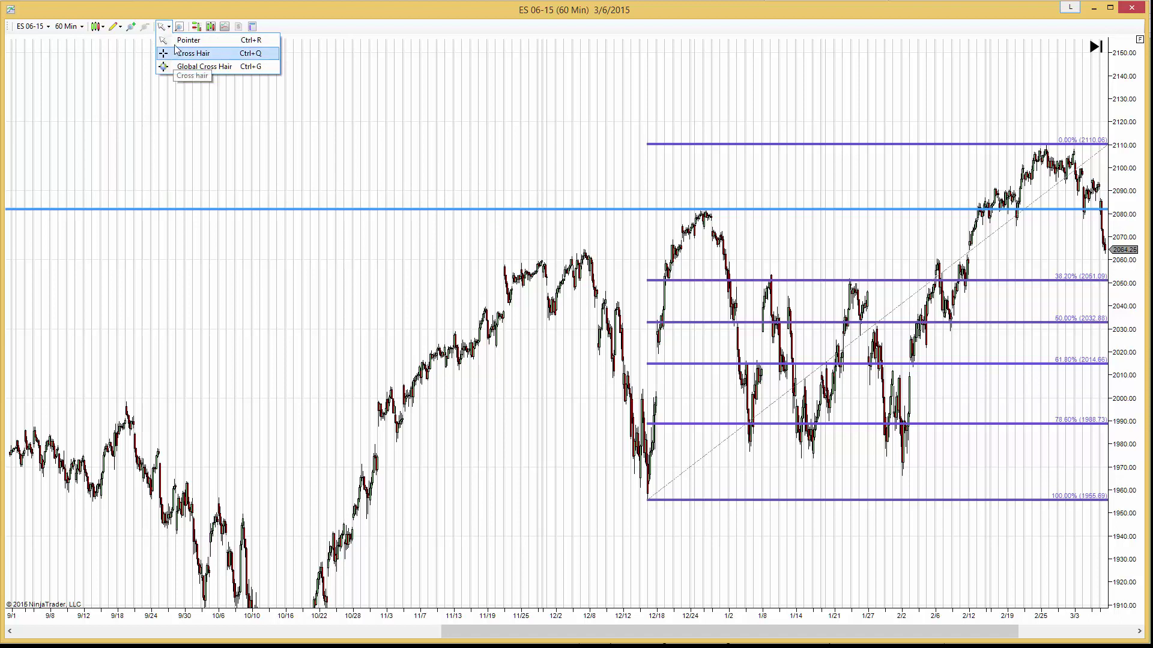
Pan back to earlier dates and switch from the plain pointer to crosshair mode
left_click(180, 41)
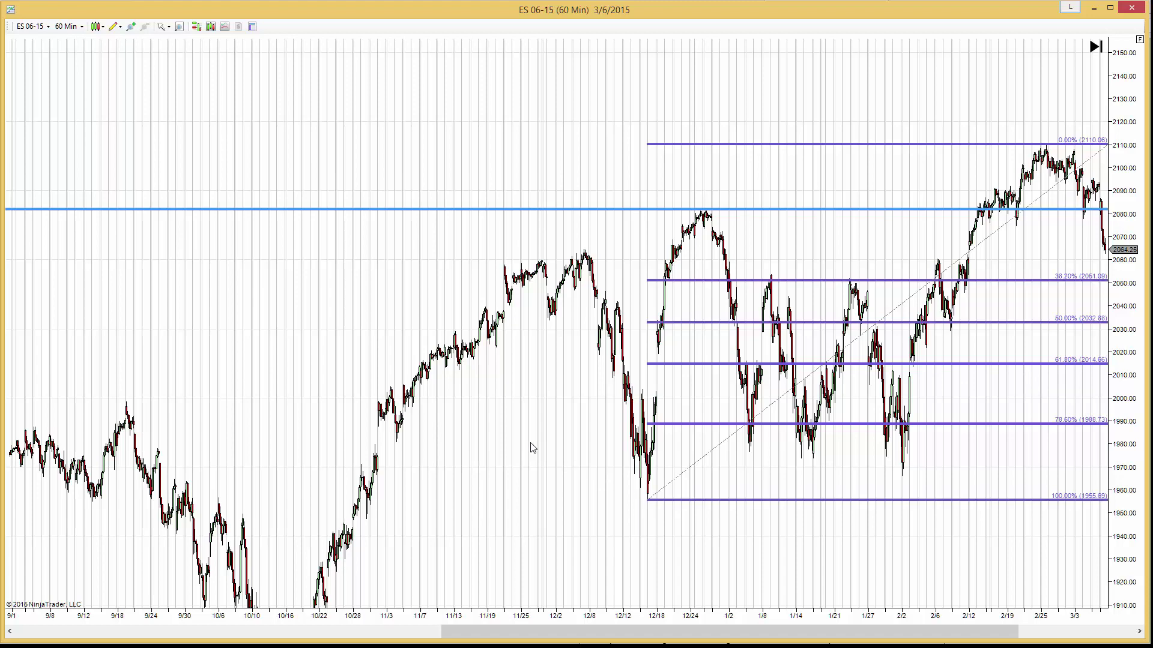
left_click_drag(522, 481, 628, 433)
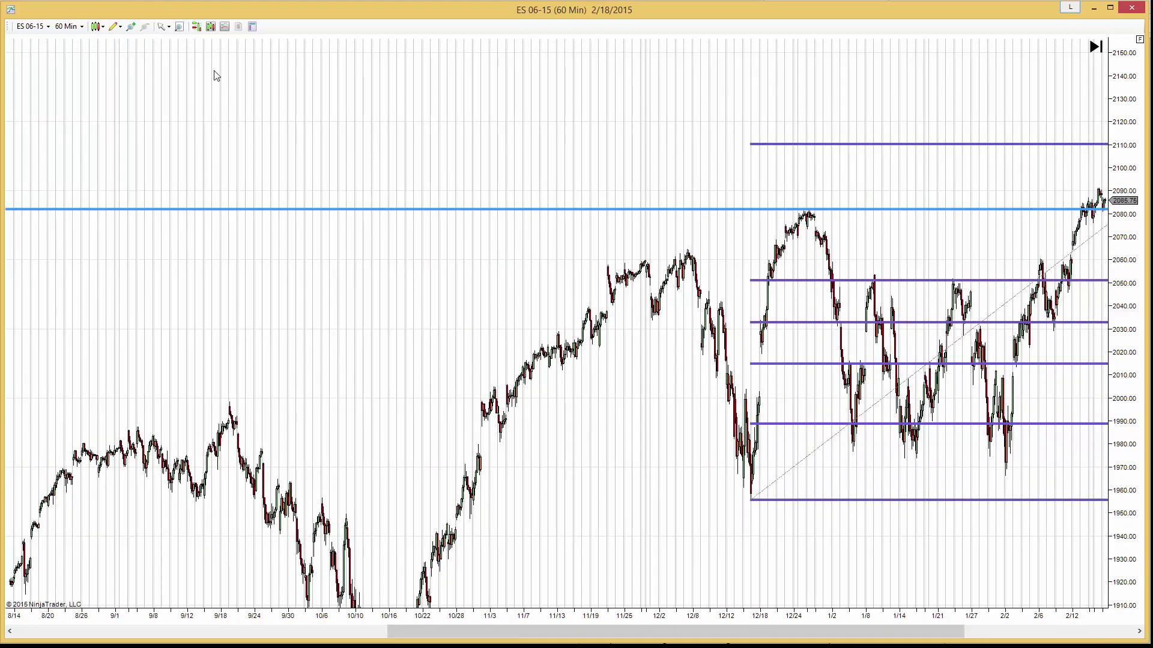
left_click(193, 53)
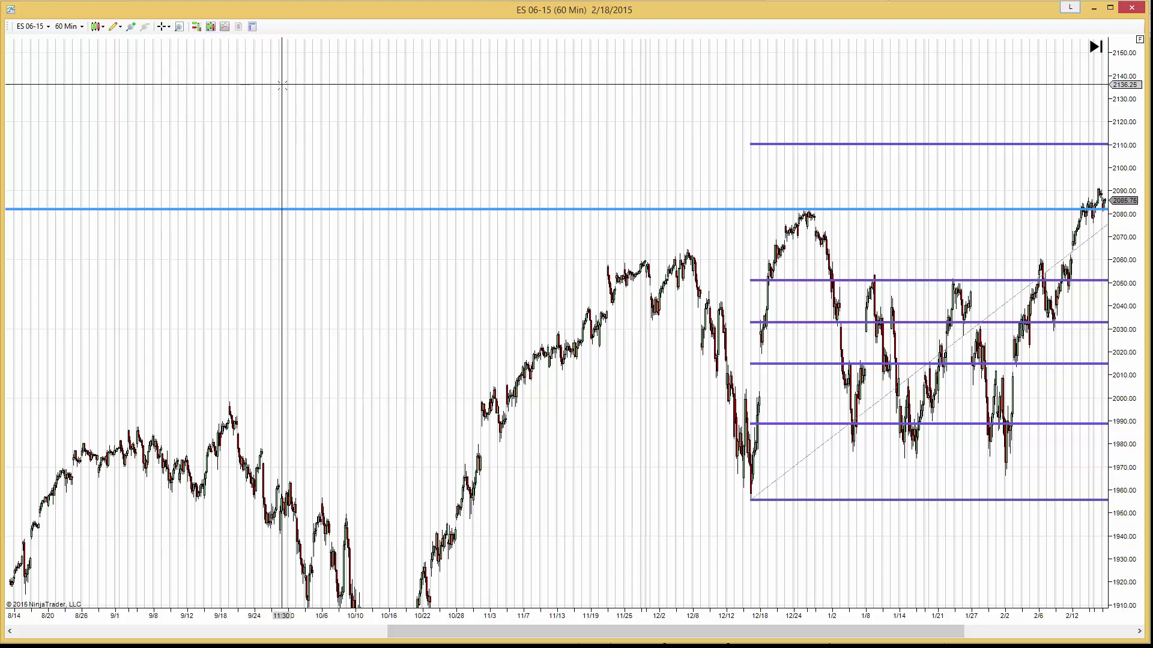
Rescale the price axis and pan so bars through 3/16 show alongside the retracement
scroll(281, 158, "up", 2)
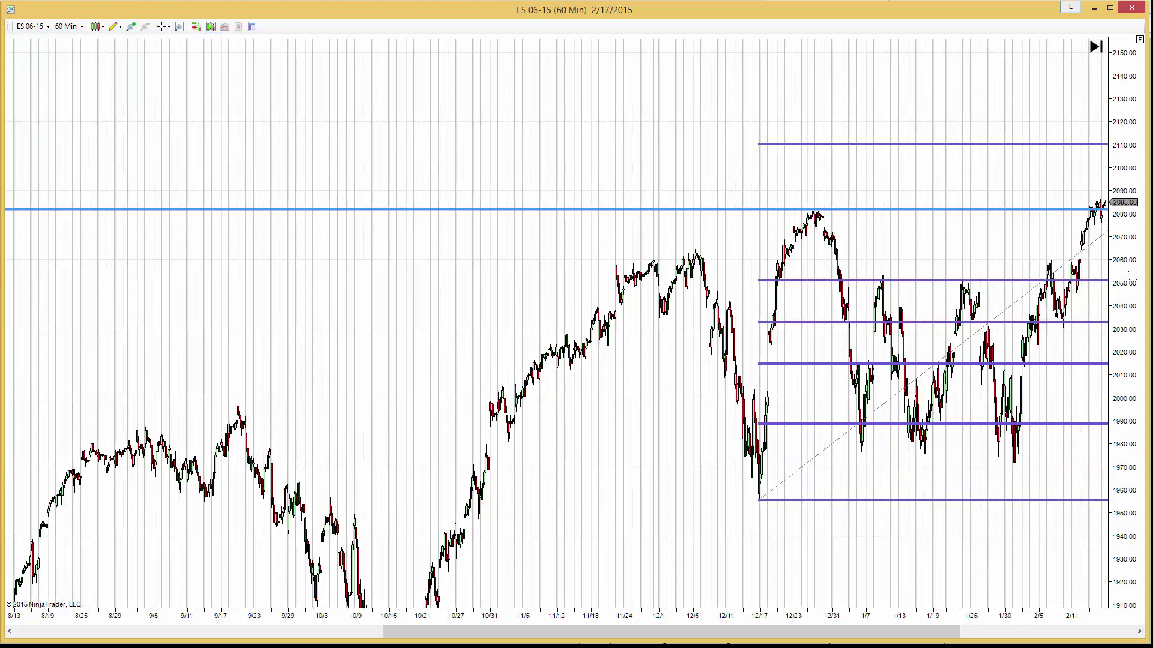
left_click_drag(1132, 275, 1131, 300)
scroll(606, 391, "down", 2)
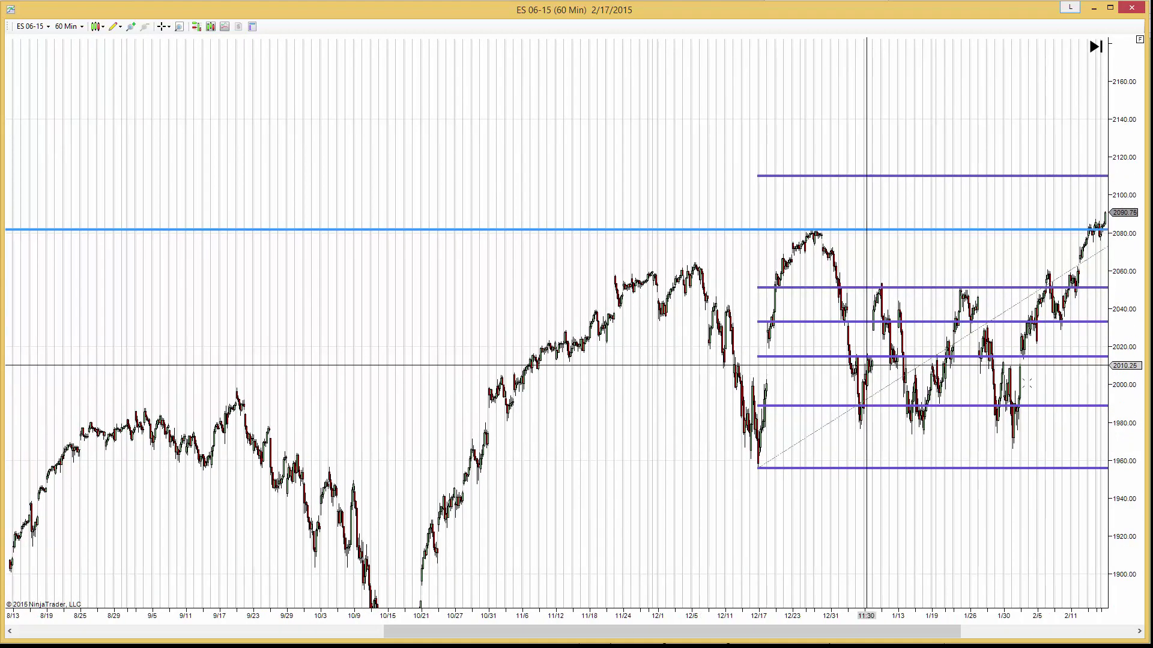
left_click_drag(1131, 400, 1131, 457)
scroll(677, 482, "down", 6)
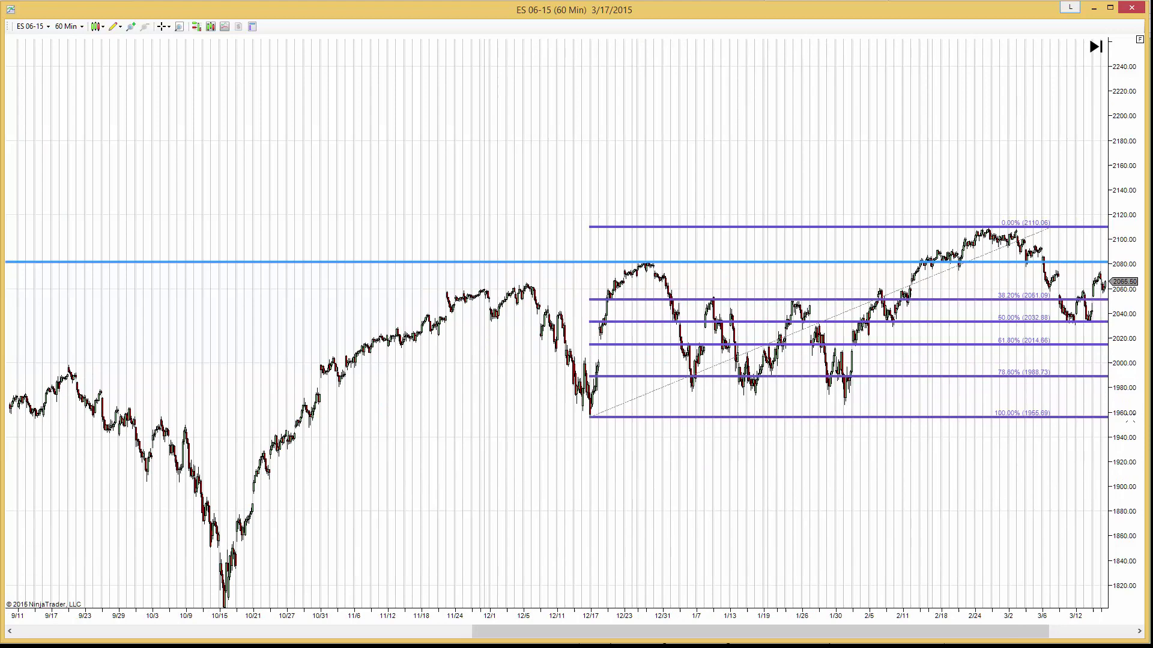
left_click_drag(1130, 422, 1130, 431)
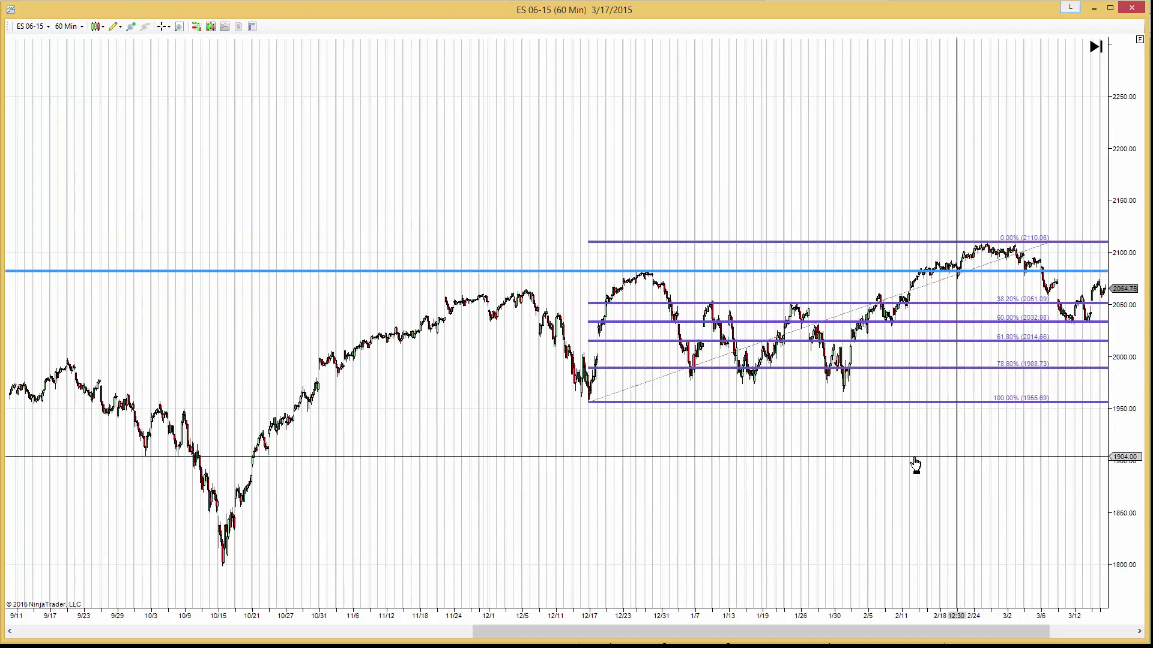
left_click_drag(911, 466, 975, 438)
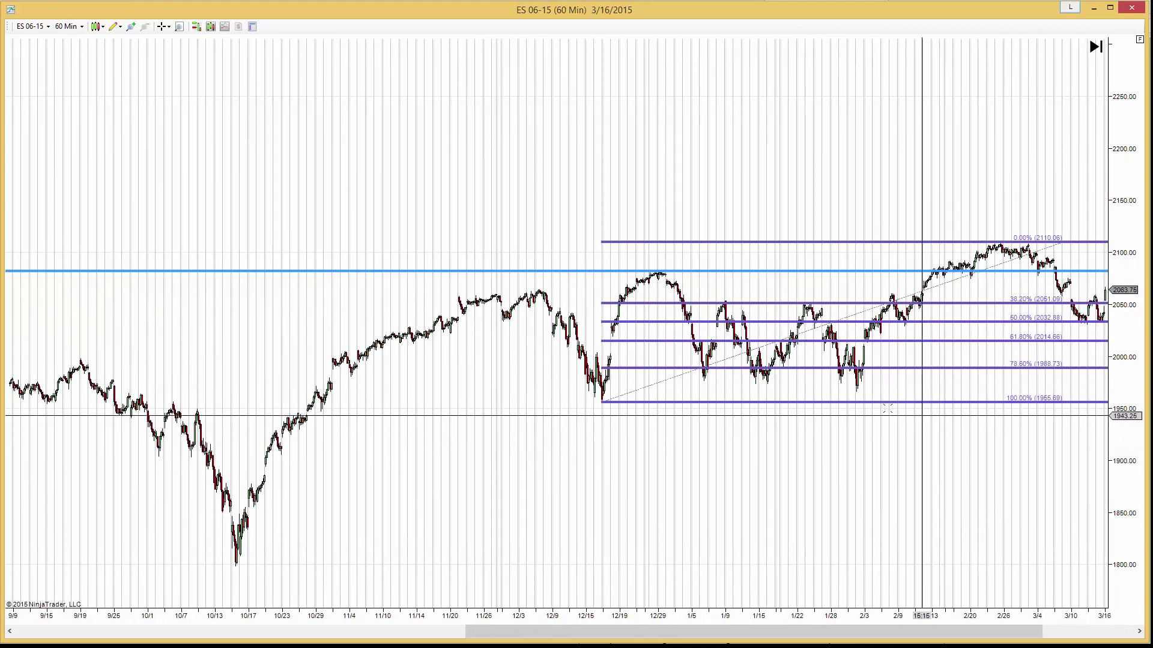
left_click_drag(1123, 348, 1142, 178)
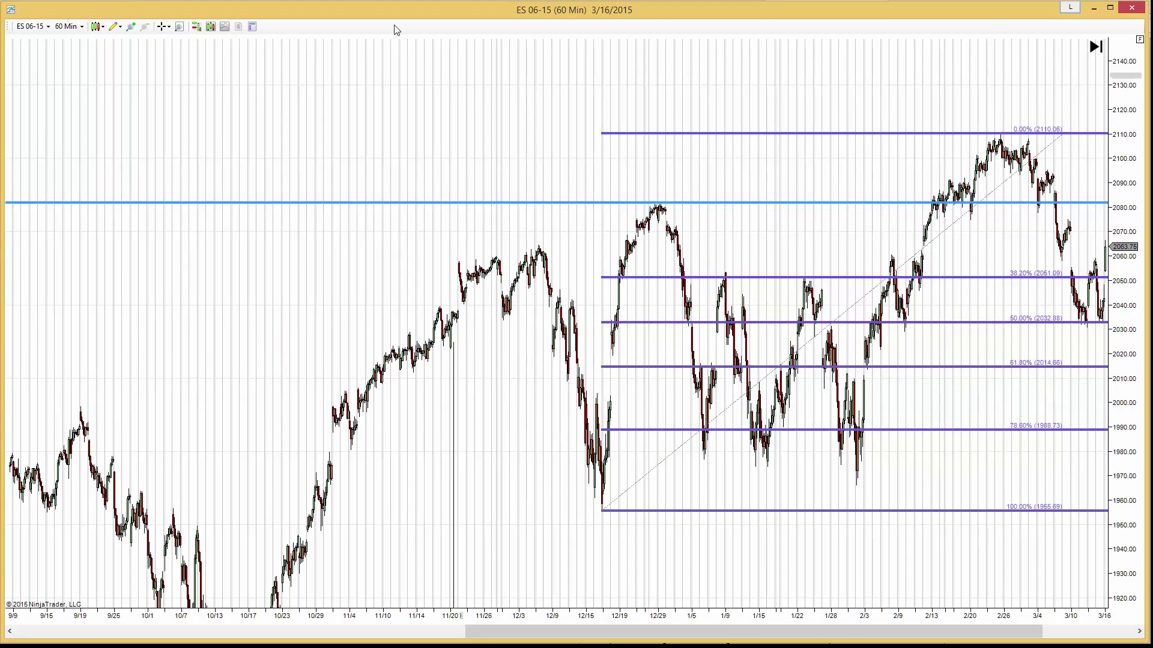
Draw a Fibonacci extension from the early-February low to the 2081 high, rescaling to show 61.80%
left_click(120, 27)
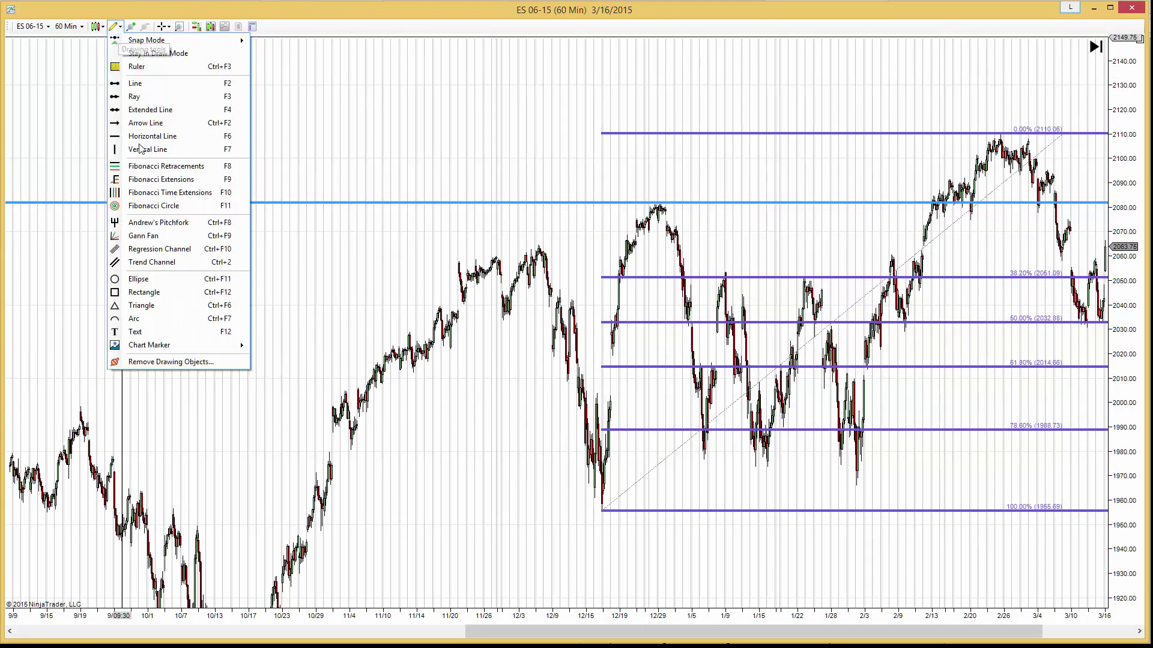
left_click(153, 193)
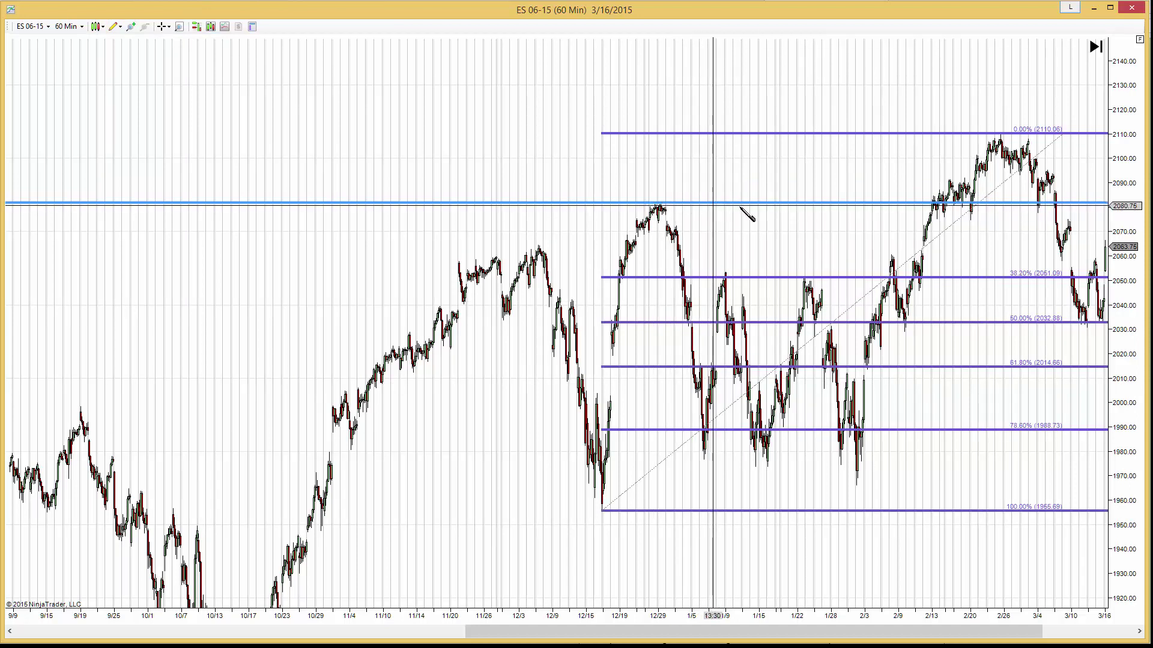
left_click(856, 485)
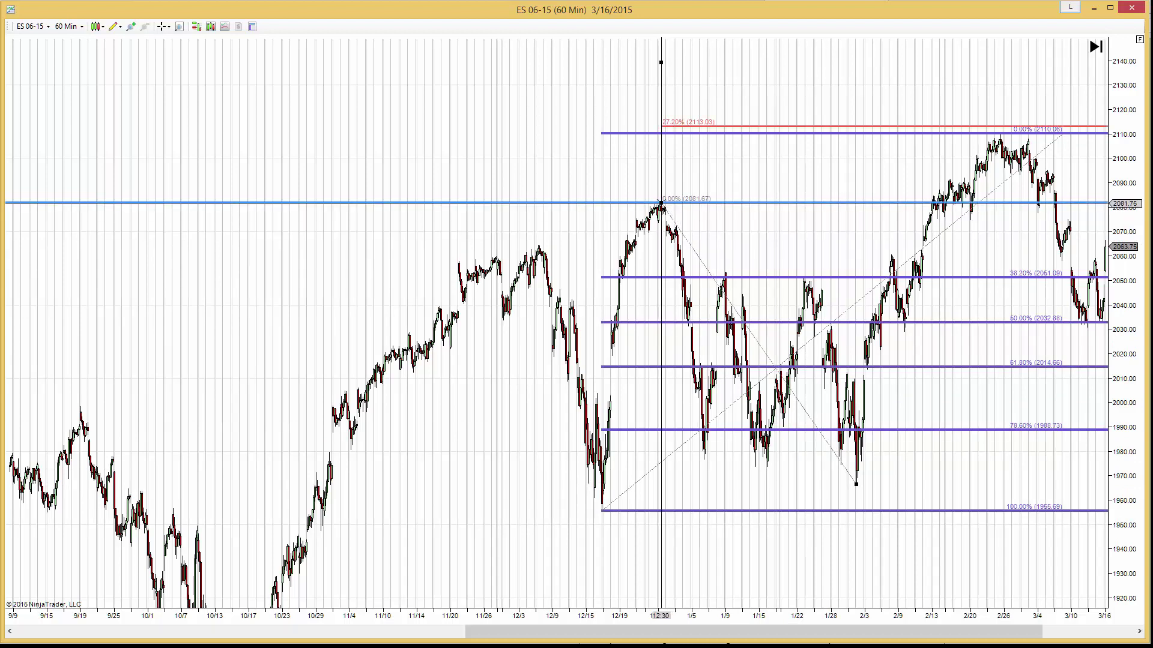
left_click(661, 202)
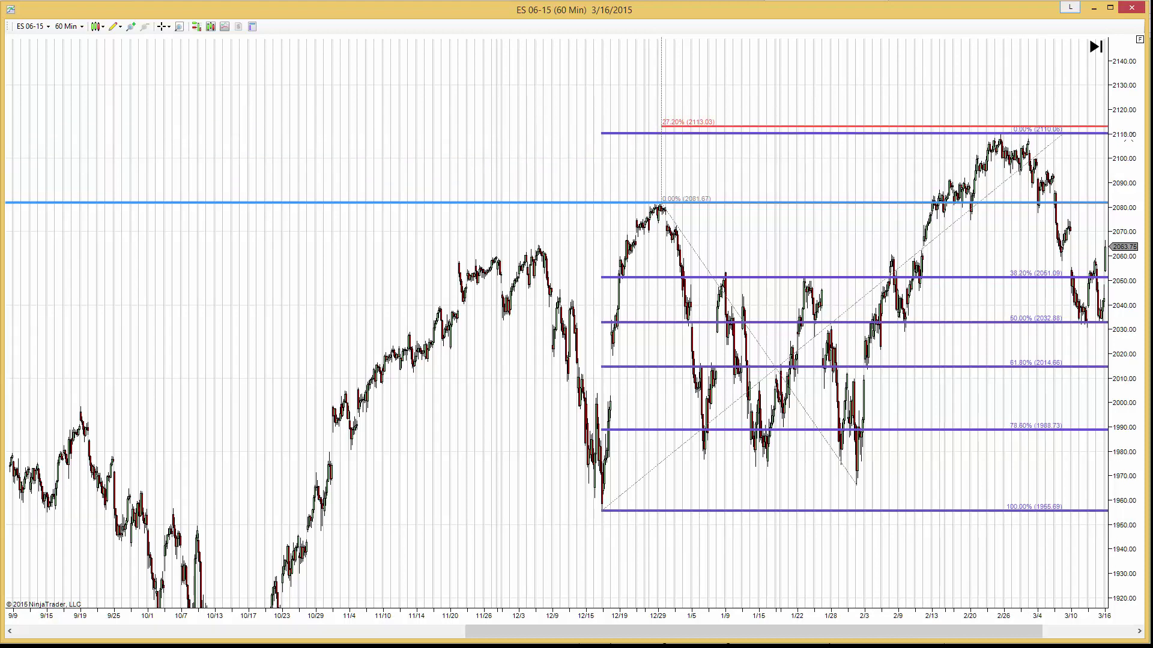
left_click_drag(1128, 138, 1129, 157)
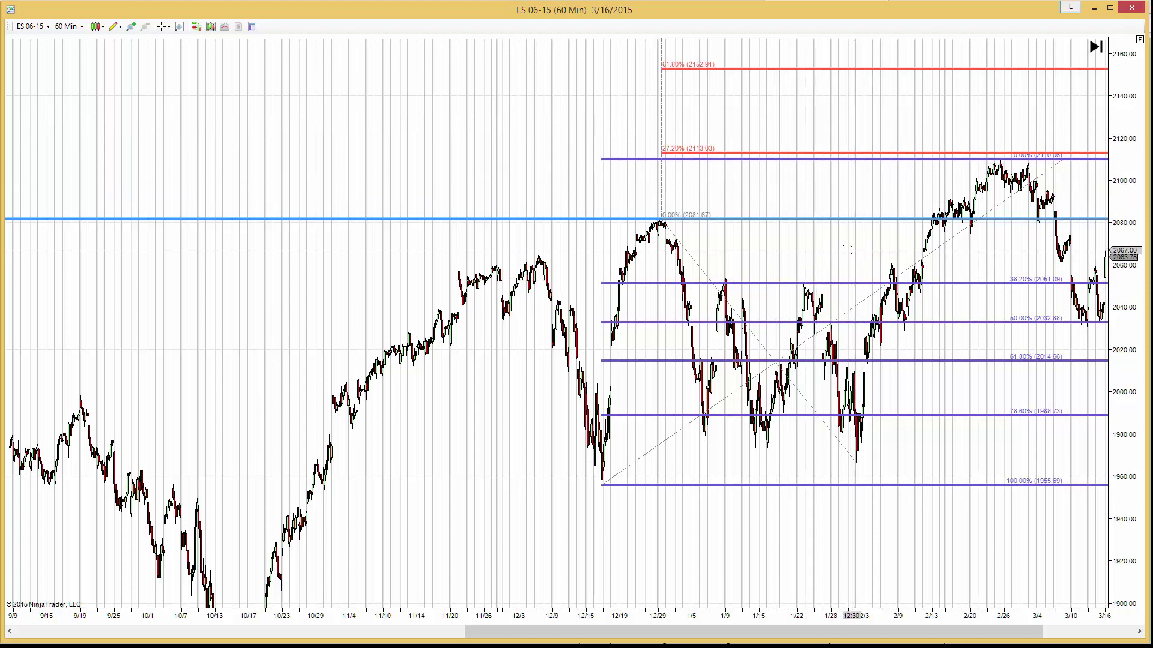
left_click_drag(851, 281, 653, 275)
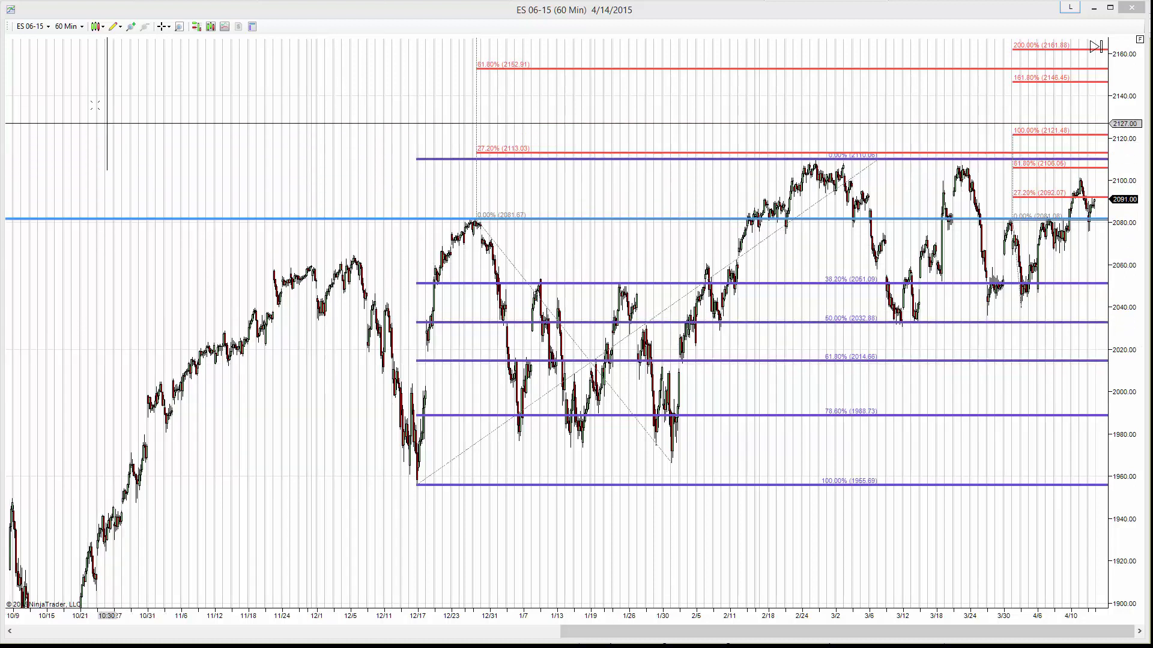
Set the Data Series session template to <Use instrument settings> and confirm with OK
right_click(148, 90)
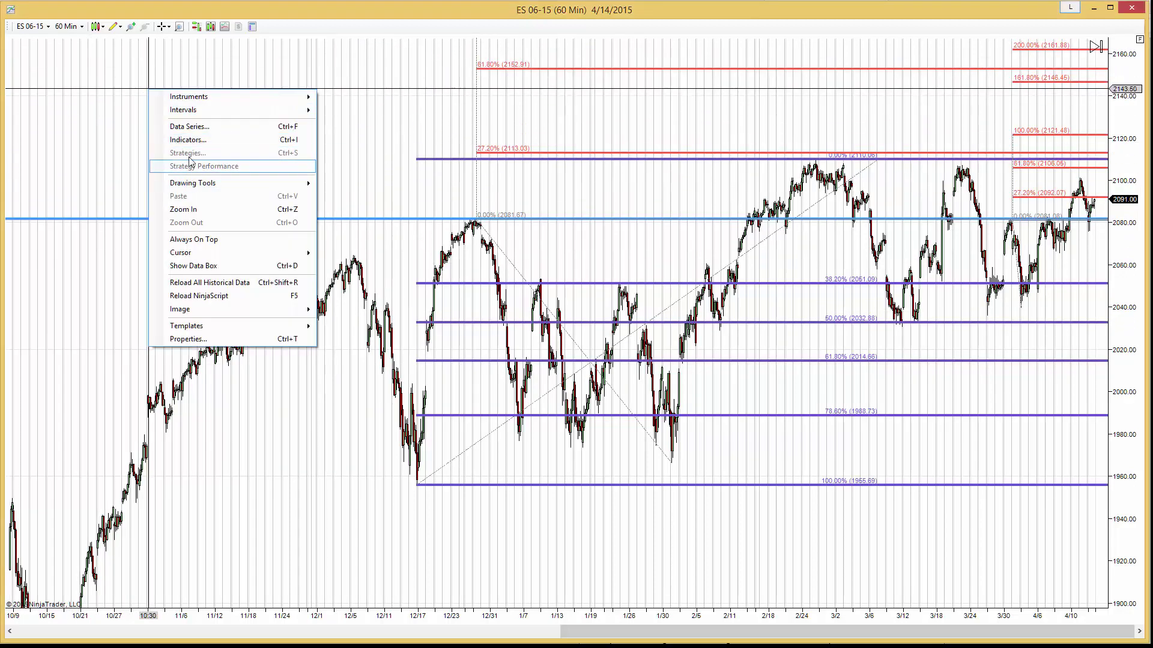
left_click(298, 127)
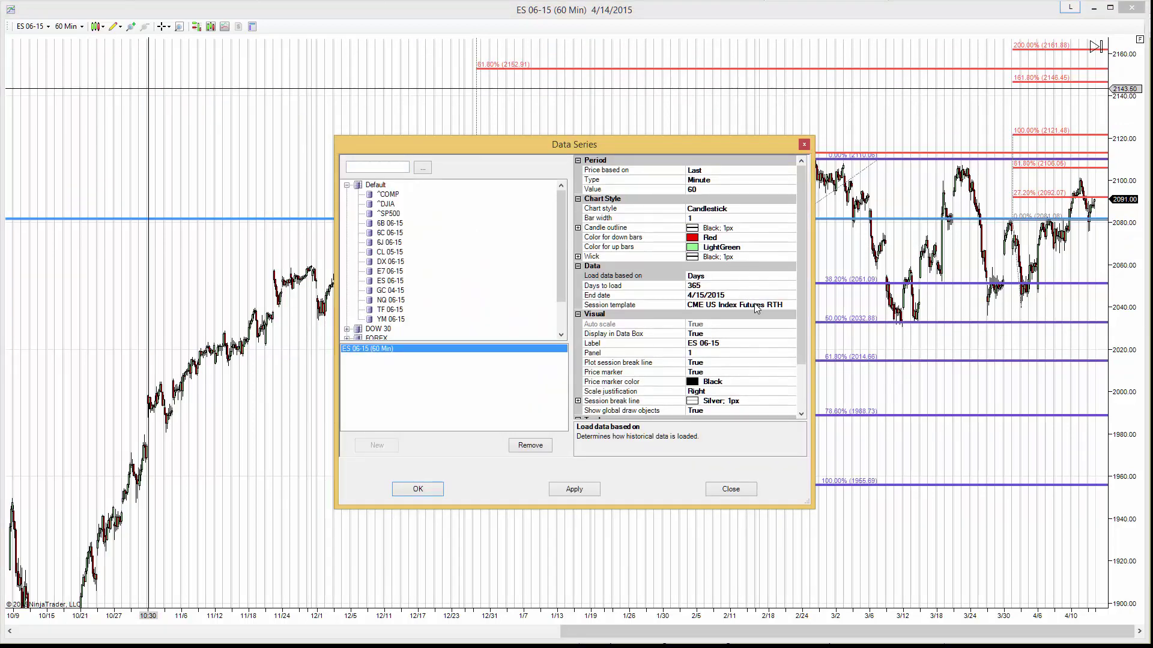
left_click(790, 307)
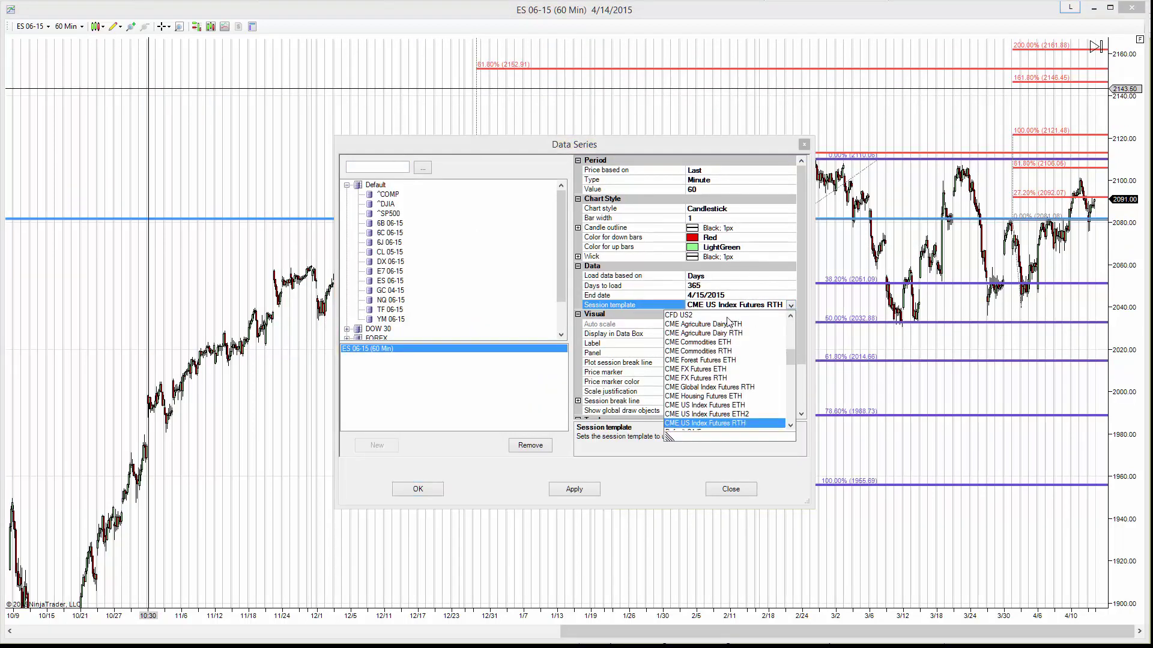
scroll(788, 353, "up", 5)
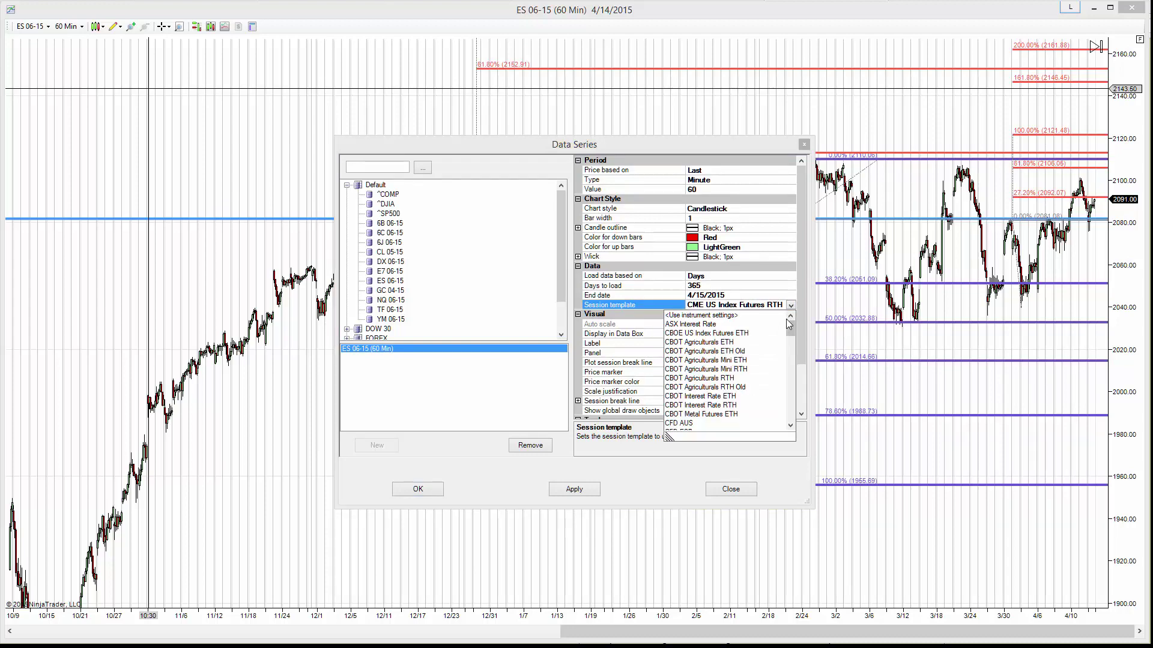
left_click(743, 317)
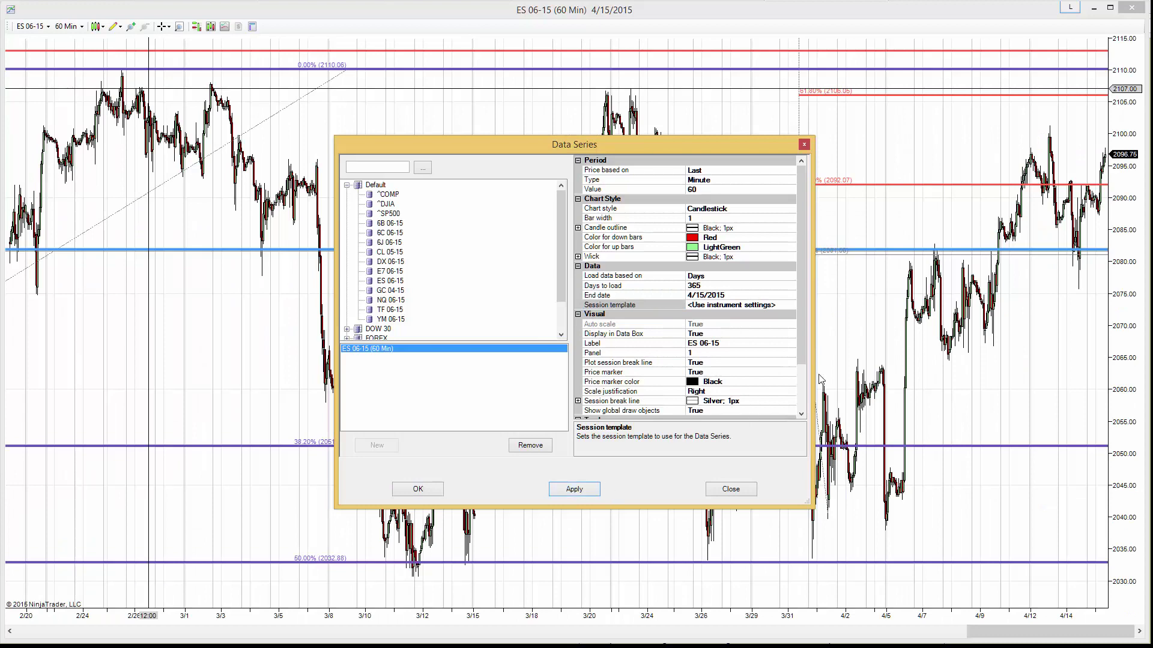
left_click(418, 489)
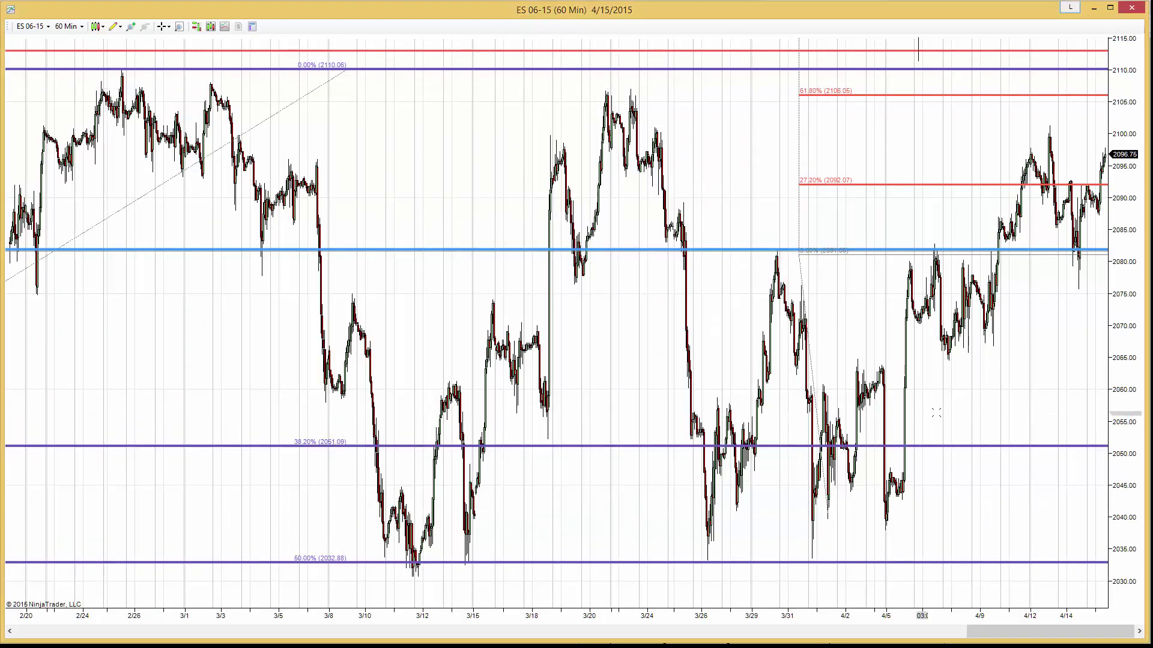
scroll(870, 427, "down", 3)
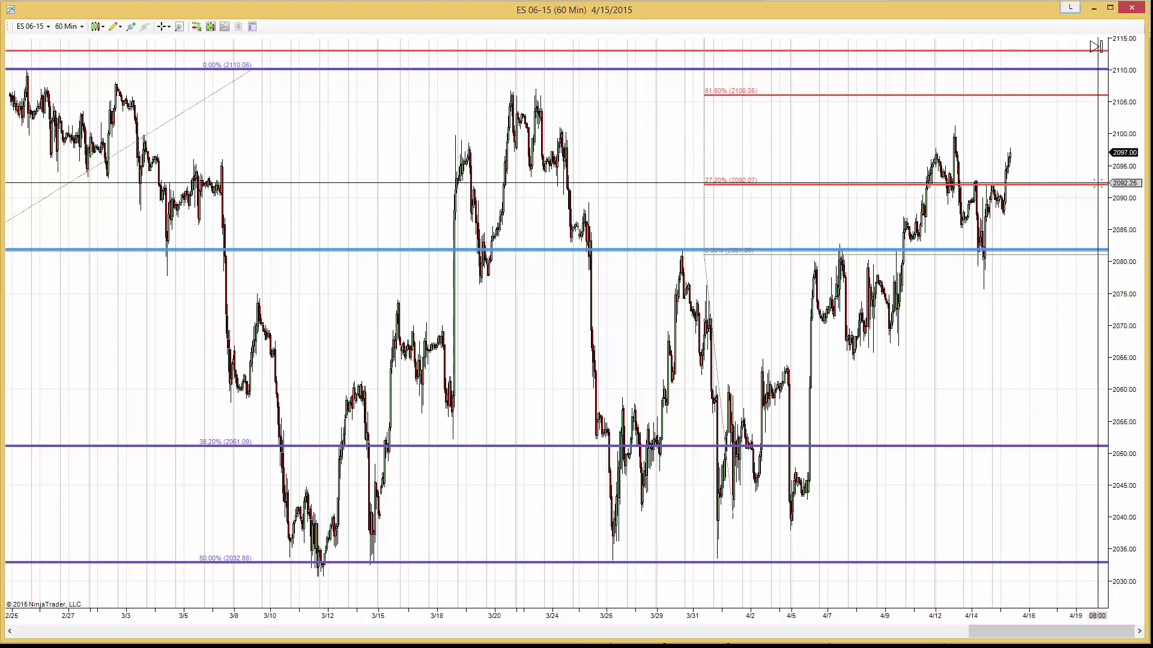
Compress prices to about 2025–2115, pan to earlier bars, and maximize the chart window
left_click_drag(1123, 183, 1122, 201)
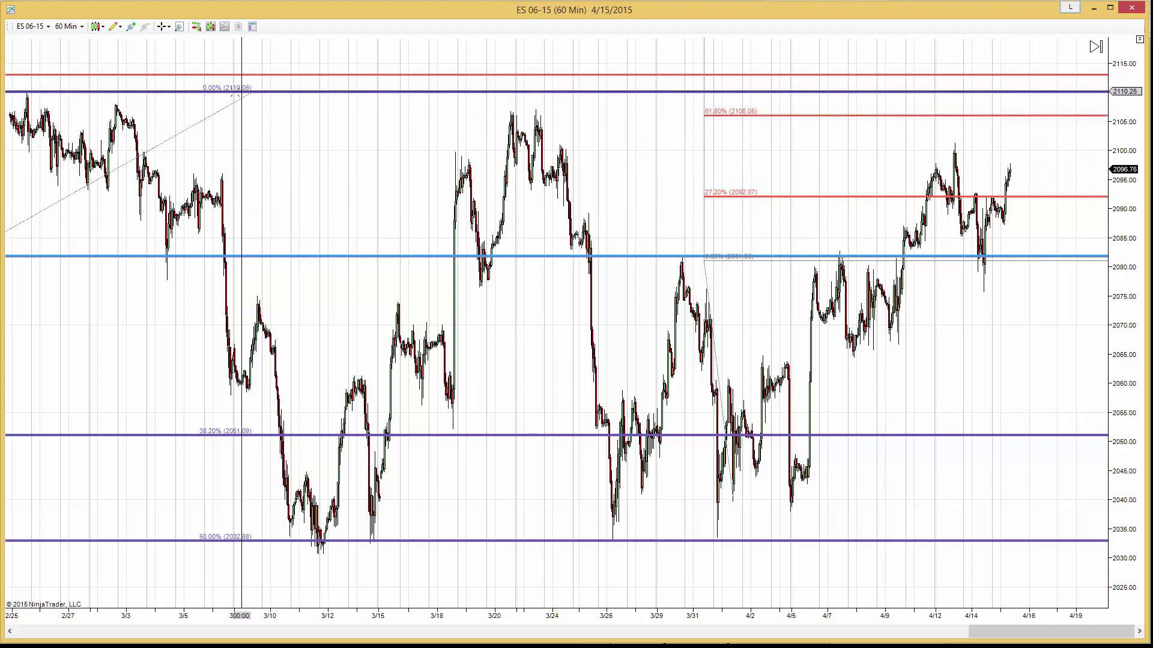
left_click_drag(257, 155, 154, 159)
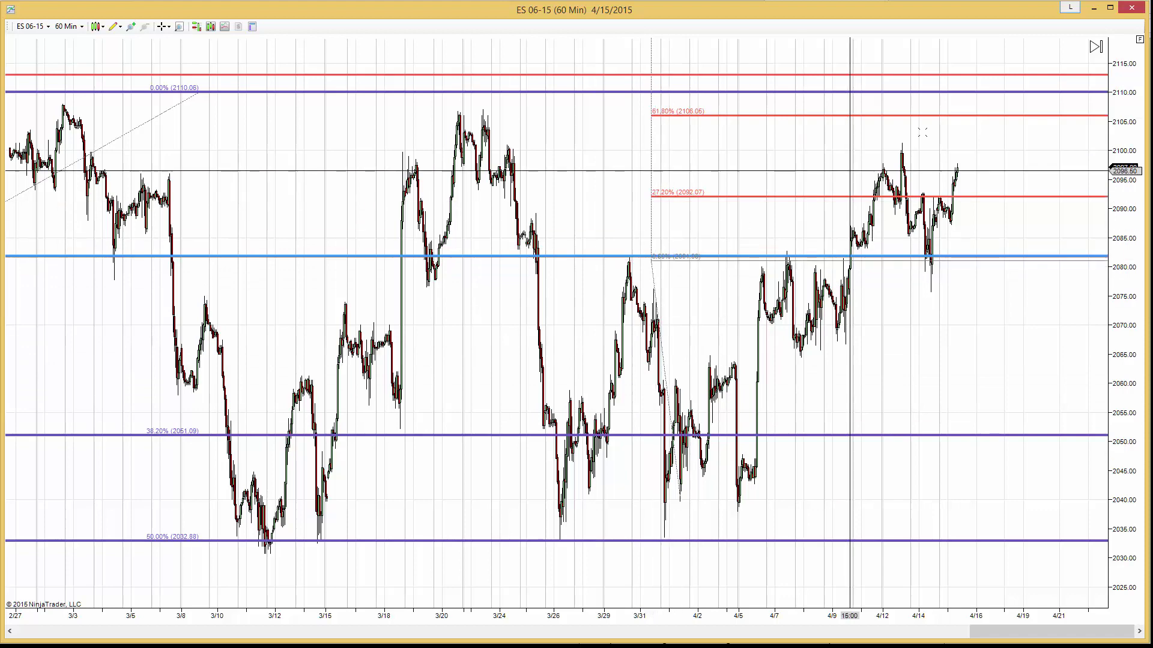
left_click(1109, 8)
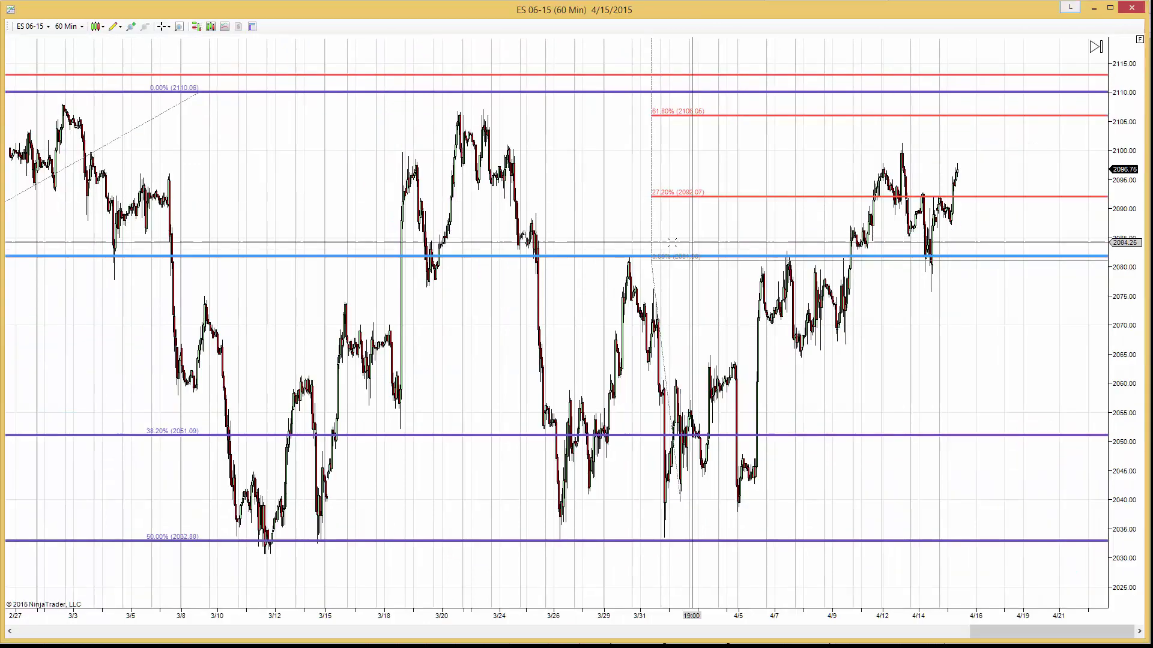
Choose CME US Index Futures RTH as the Data Series session template, apply it, and close
right_click(587, 194)
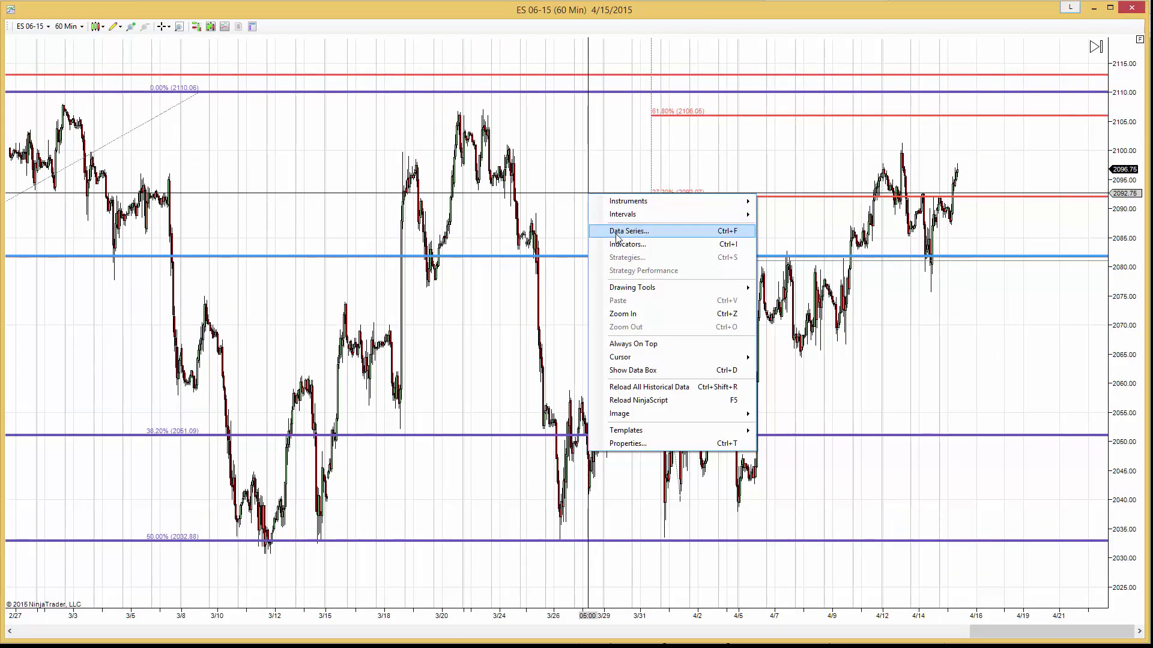
left_click(618, 229)
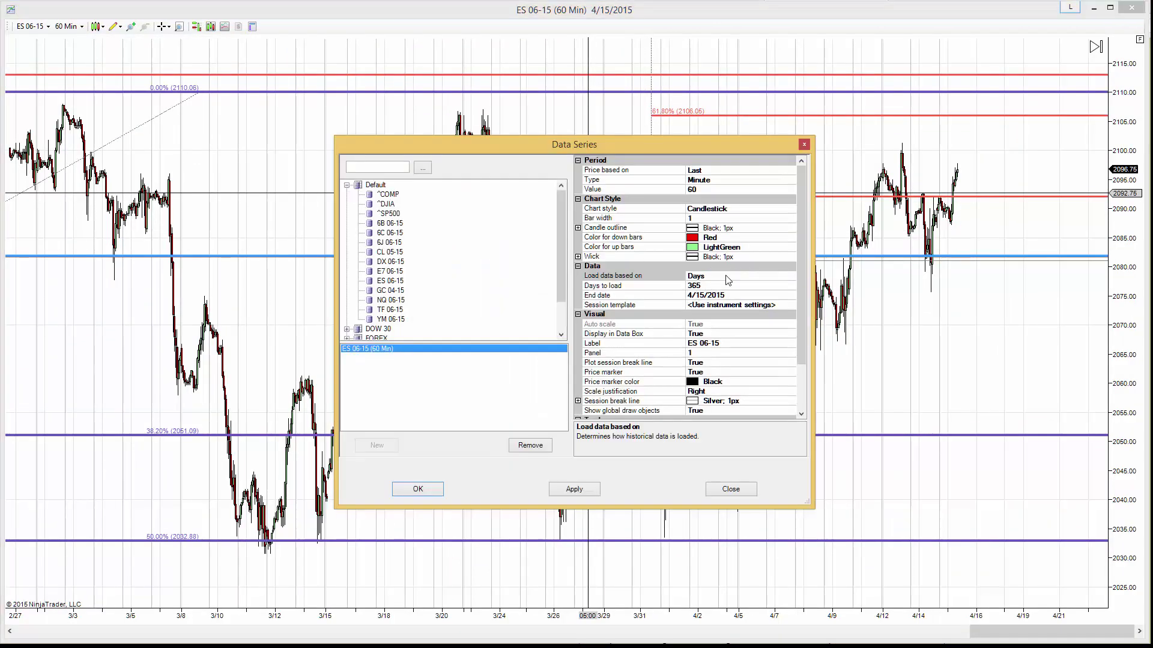
left_click(790, 307)
left_click(791, 306)
left_click_drag(792, 332, 786, 364)
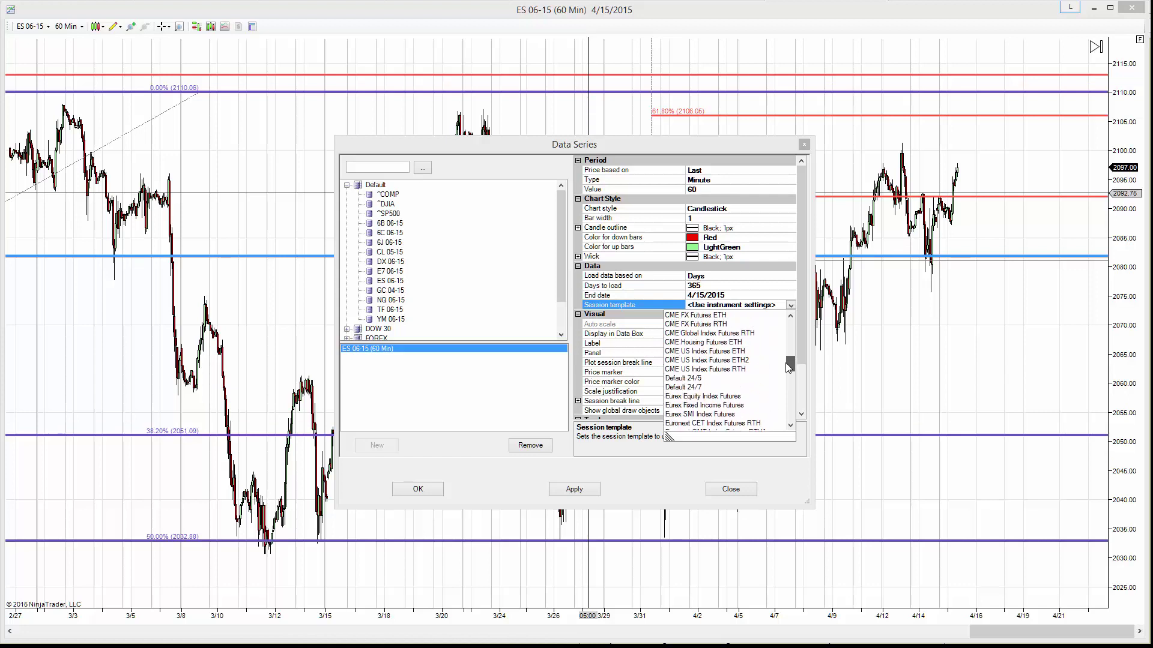
left_click(734, 370)
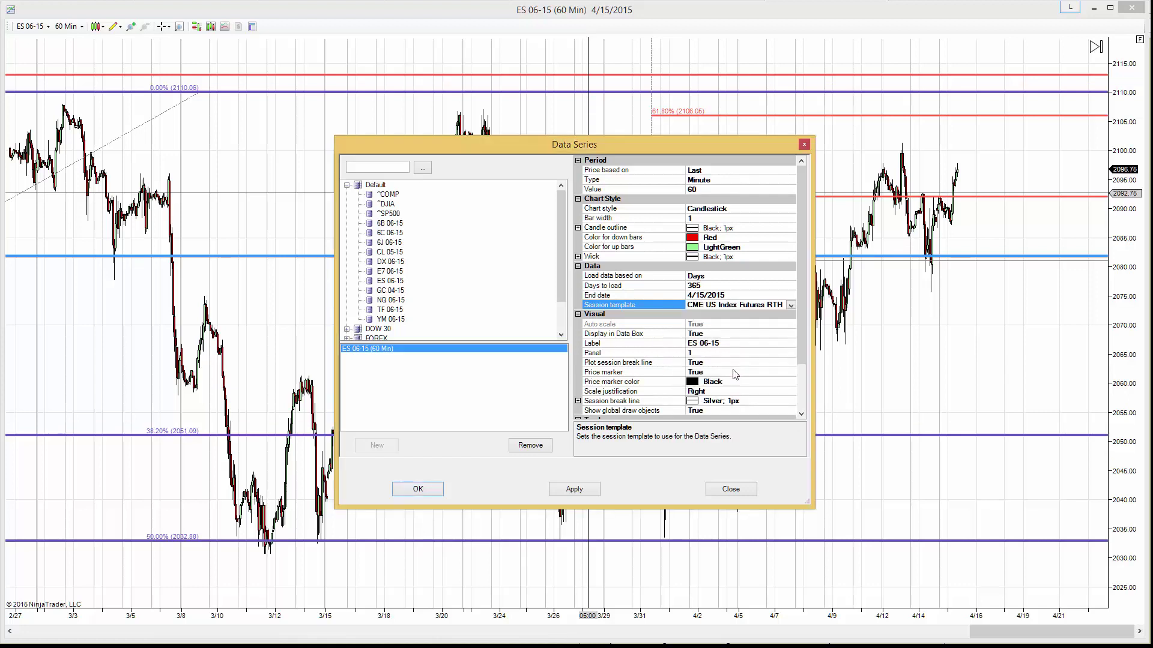
left_click(565, 490)
left_click(431, 490)
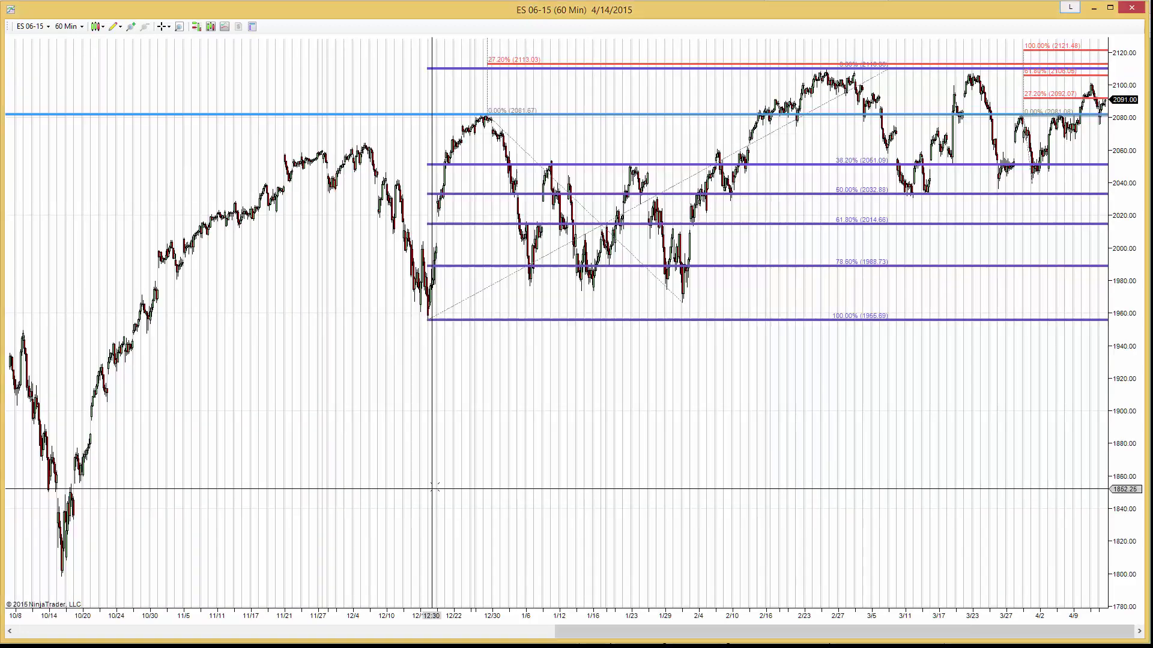
scroll(543, 517, "down", 3)
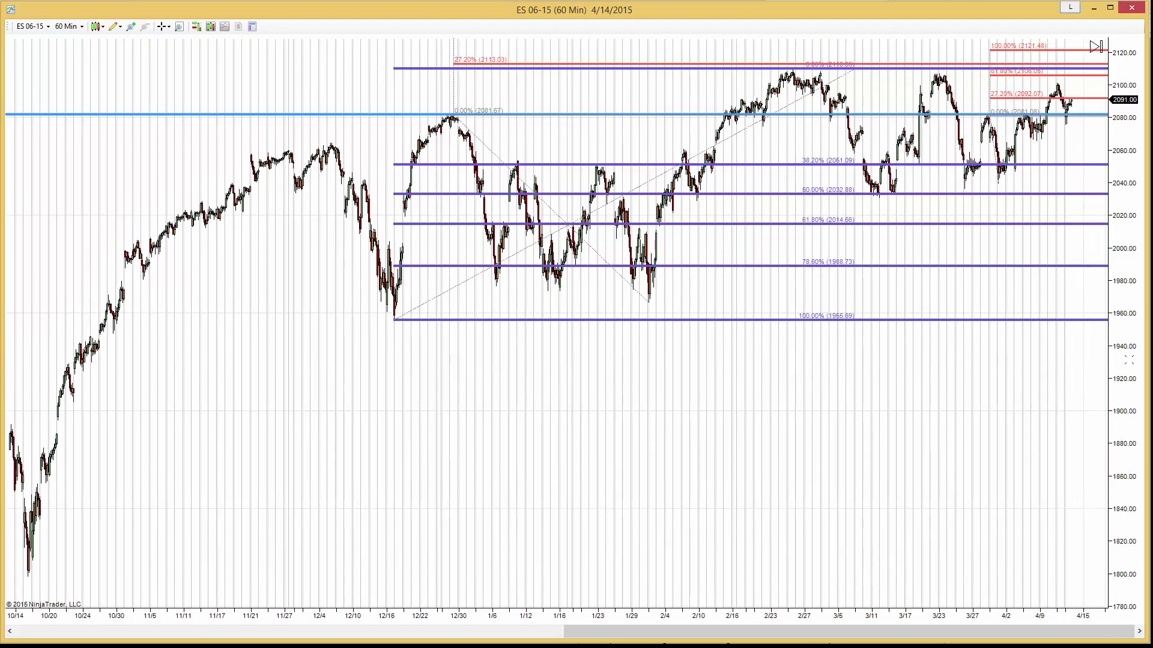
Drag the price axis until Fibonacci levels up to about 2160 fit in view
left_click_drag(1128, 359, 1128, 415)
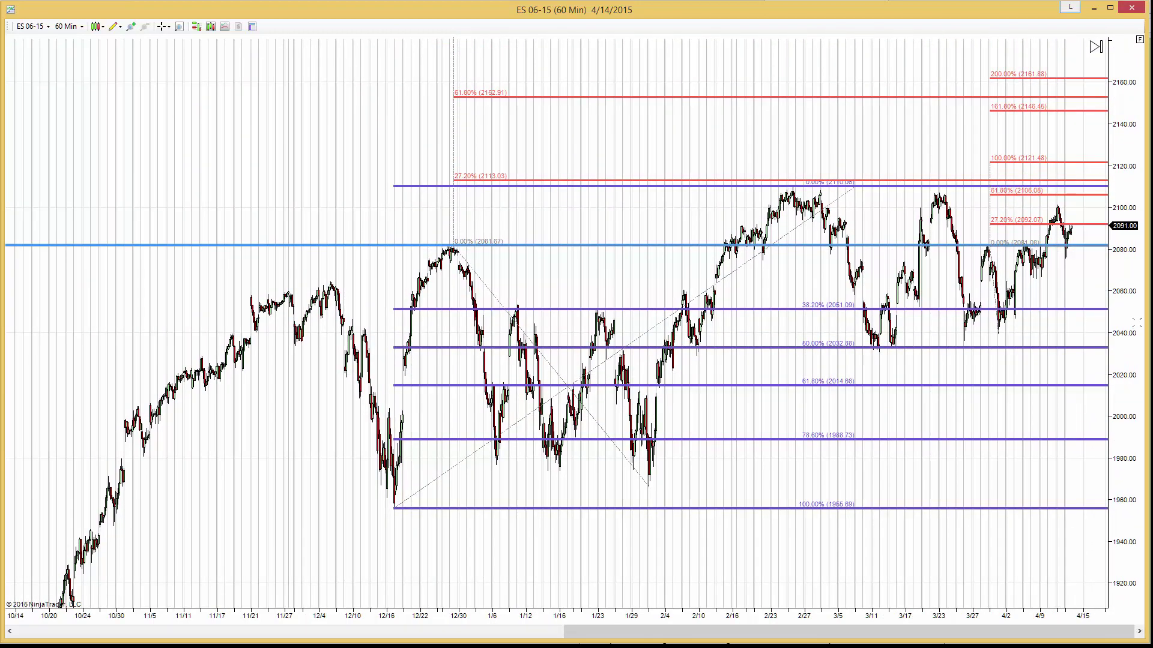
left_click_drag(1129, 358, 1128, 315)
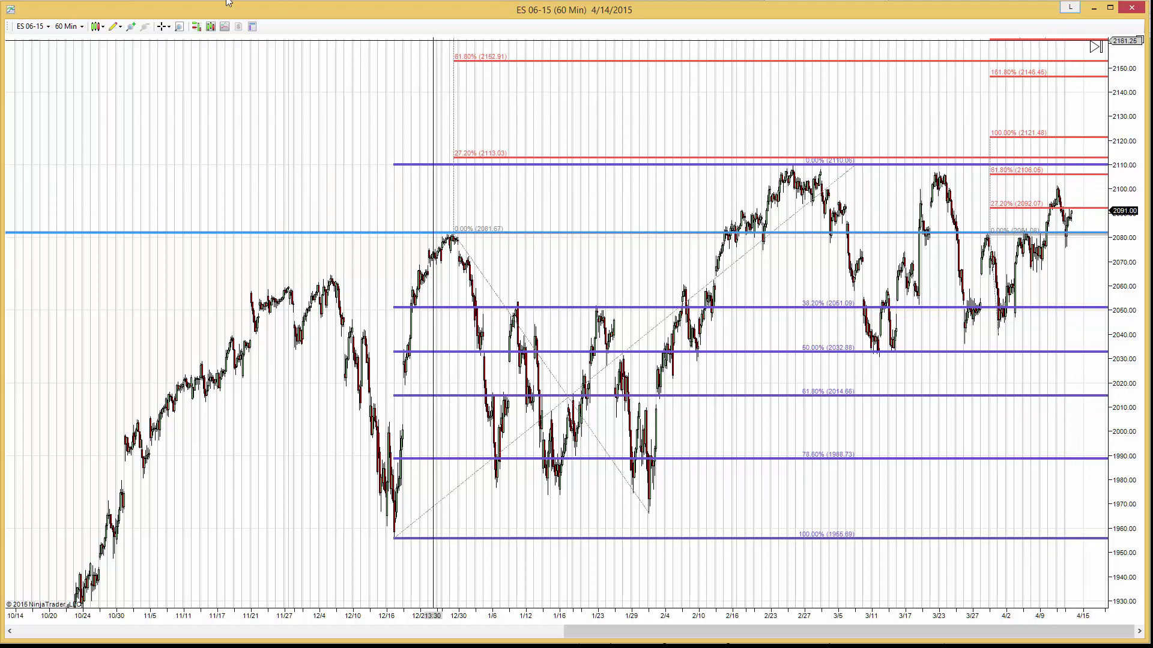
Draw a Fibonacci extension ending at the 2101.60 high and stretch prices around its upper levels
left_click(113, 27)
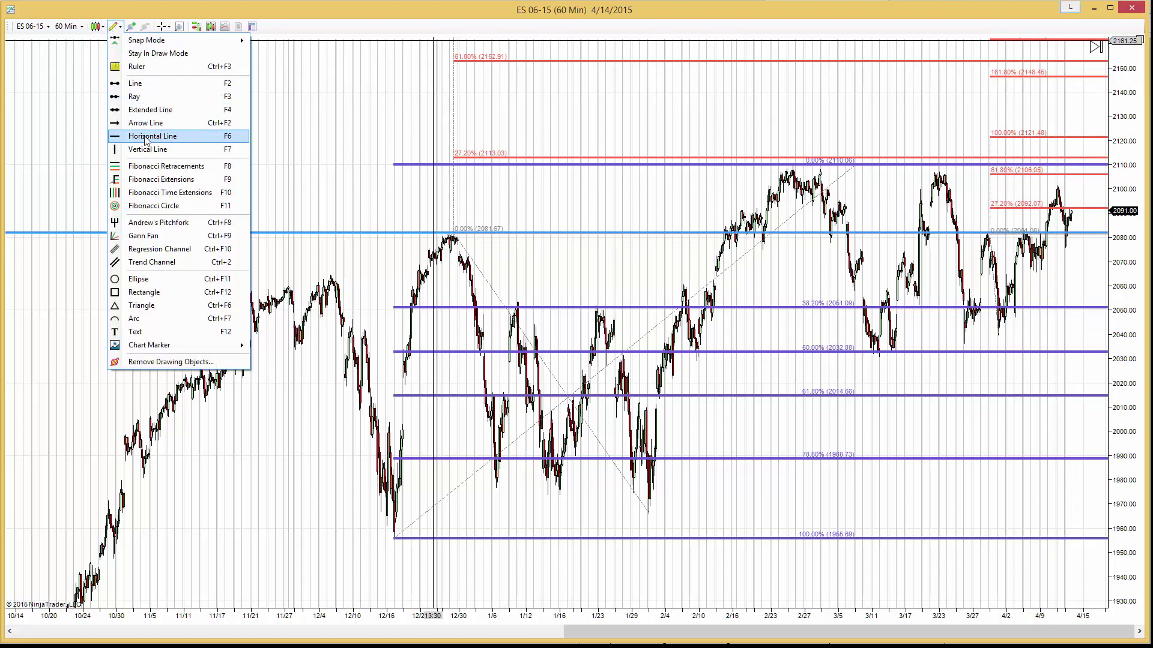
left_click(144, 179)
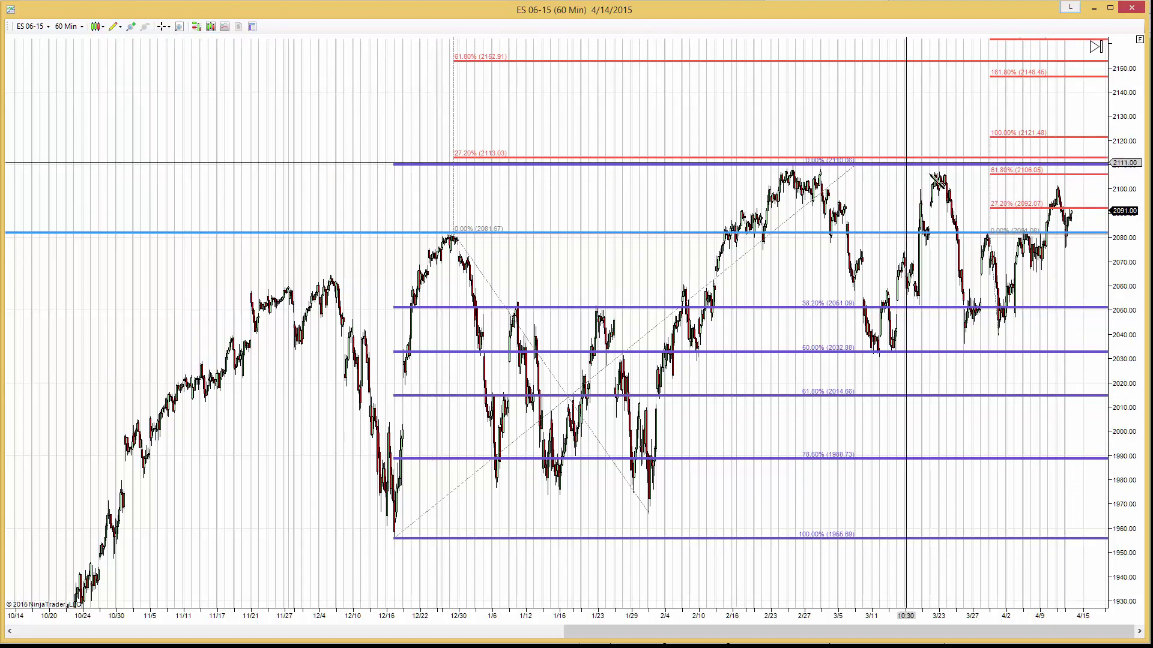
left_click(1061, 247)
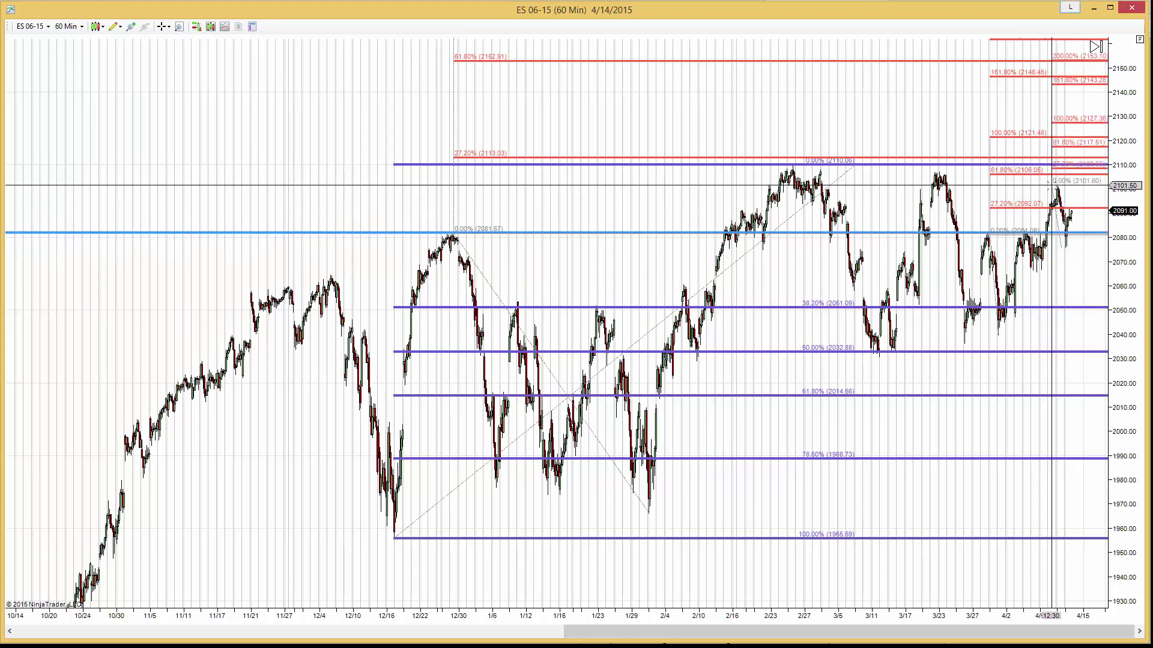
left_click(1051, 185)
left_click_drag(1135, 249, 1127, 180)
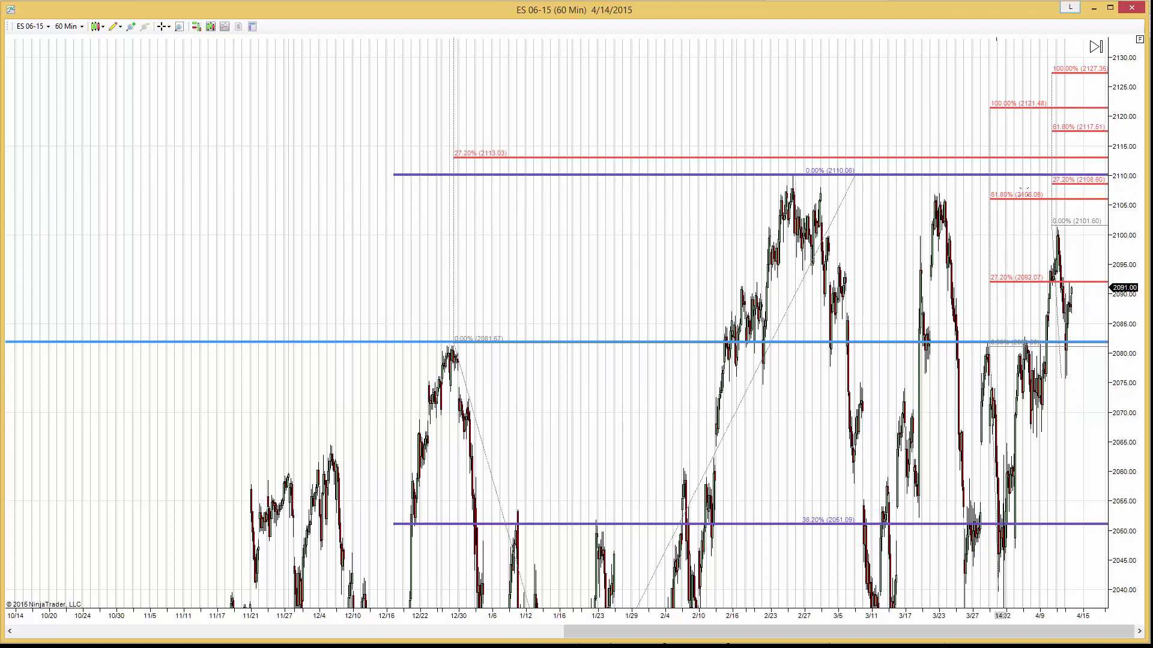